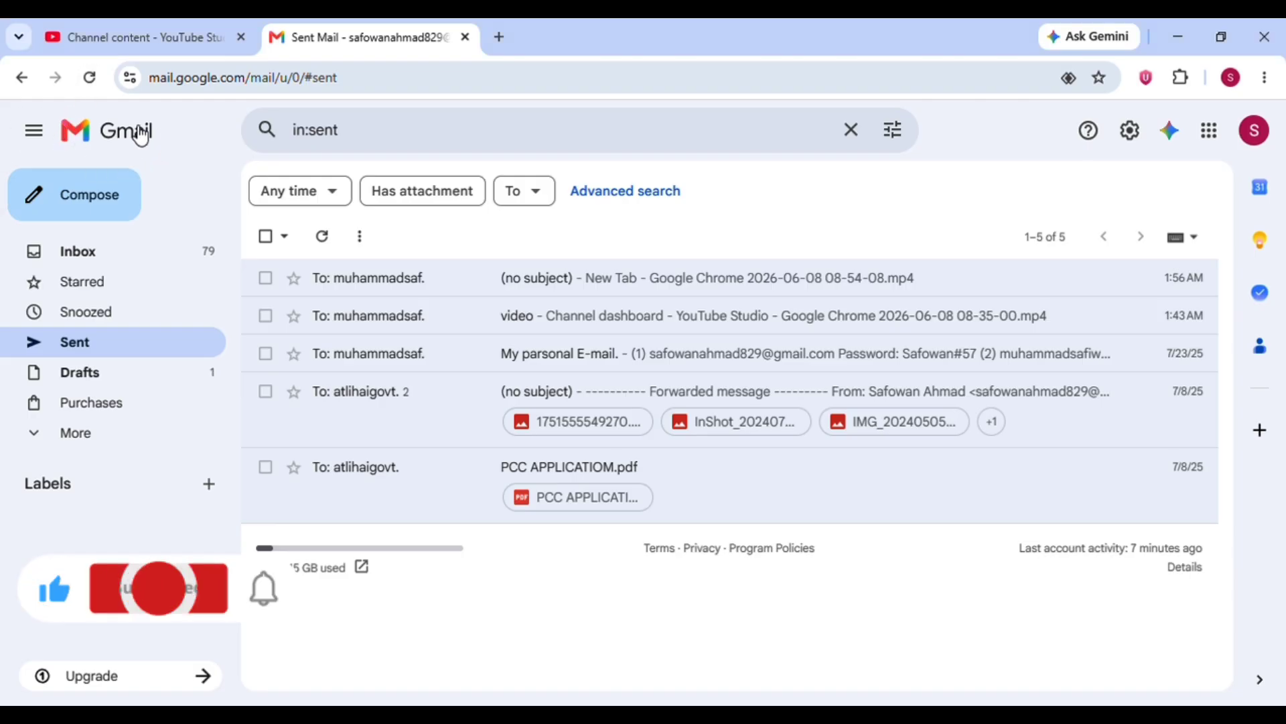
left_click_drag(50, 156, 251, 144)
key("ctrl+t")
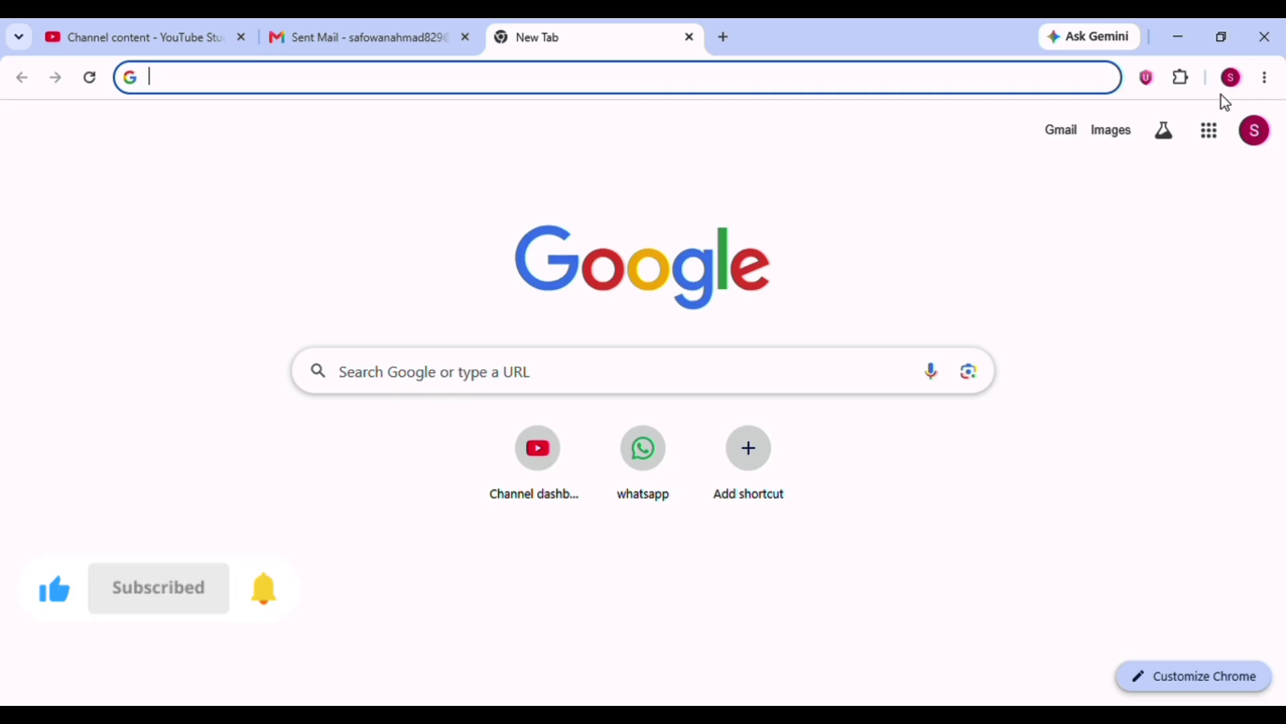
key("Escape")
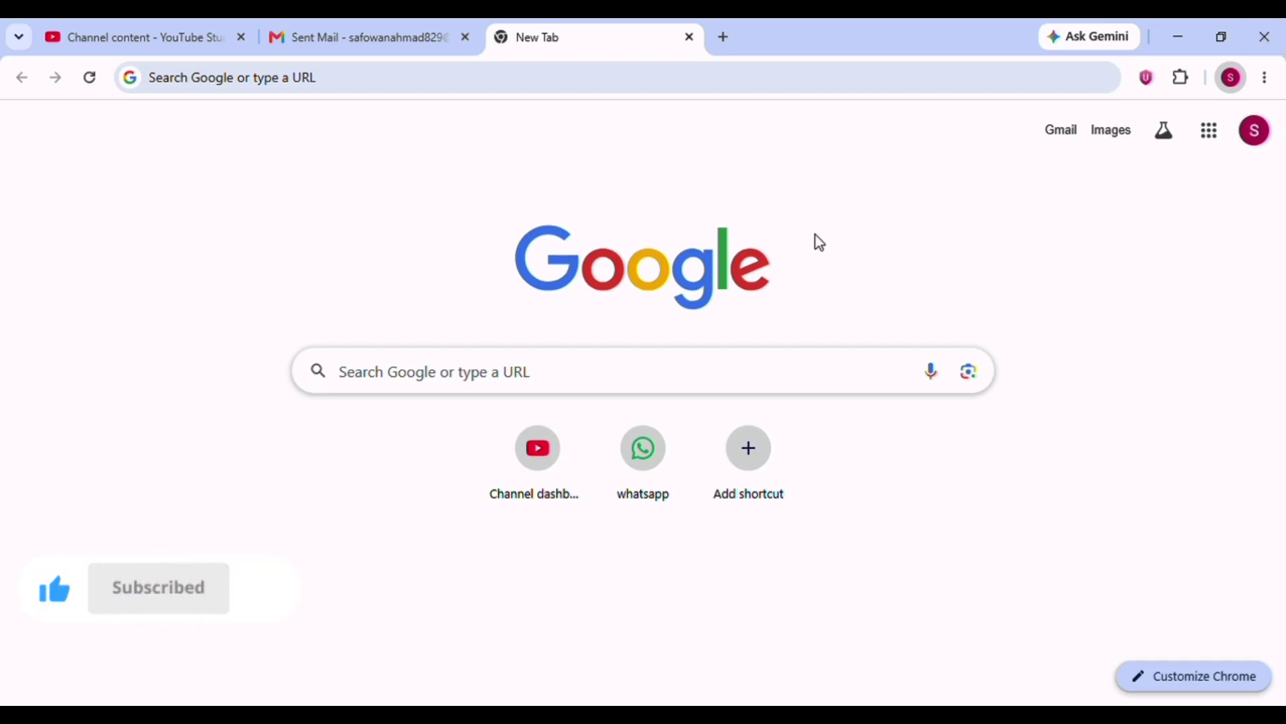
left_click(1266, 138)
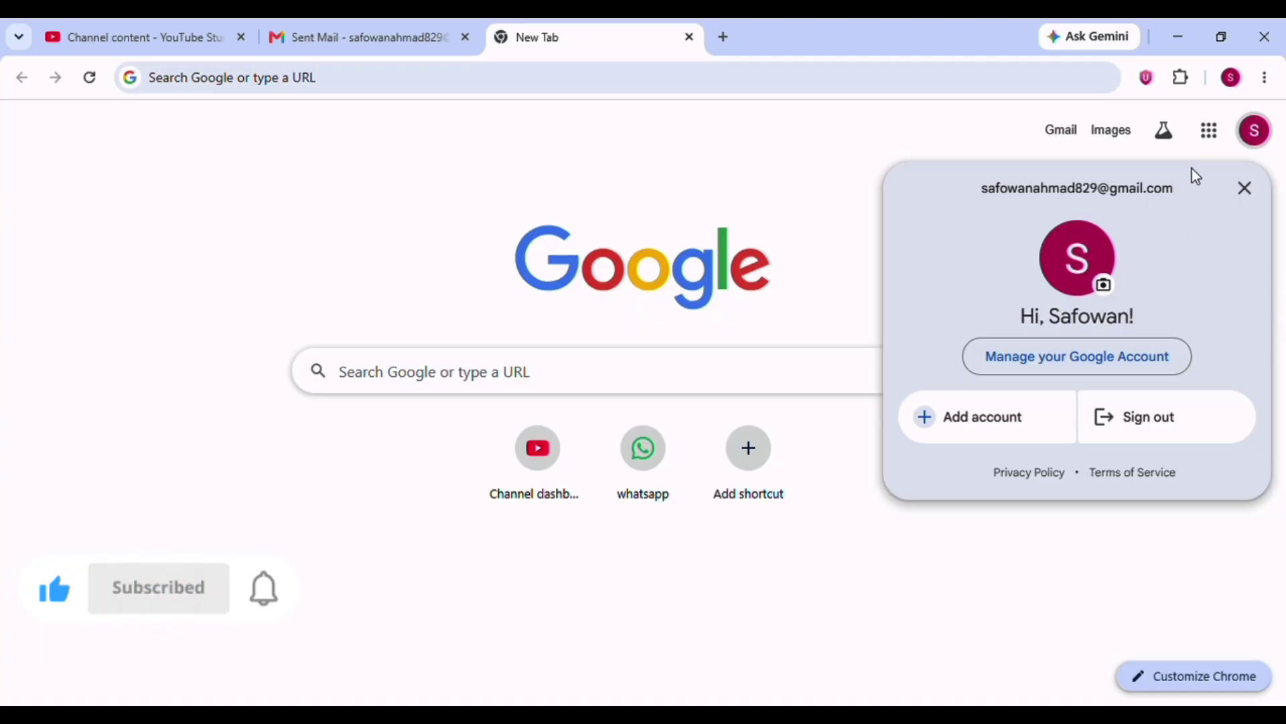
left_click(1246, 188)
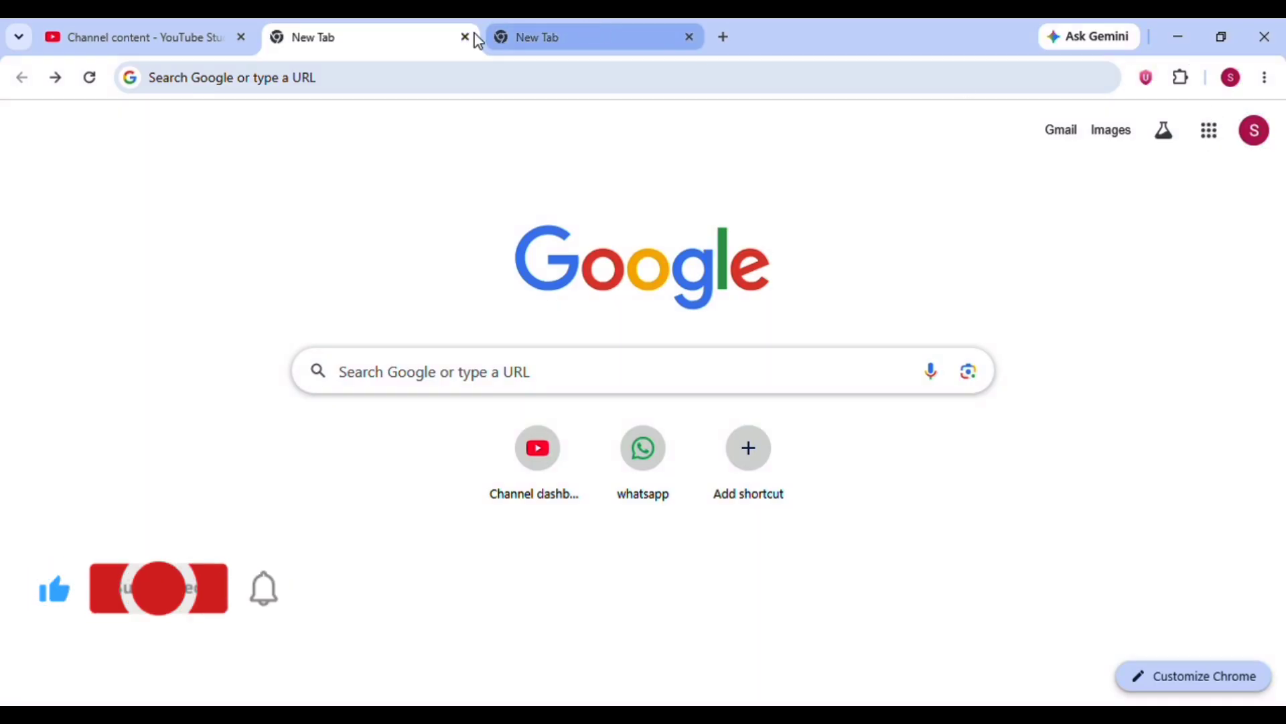
middle_click(616, 32)
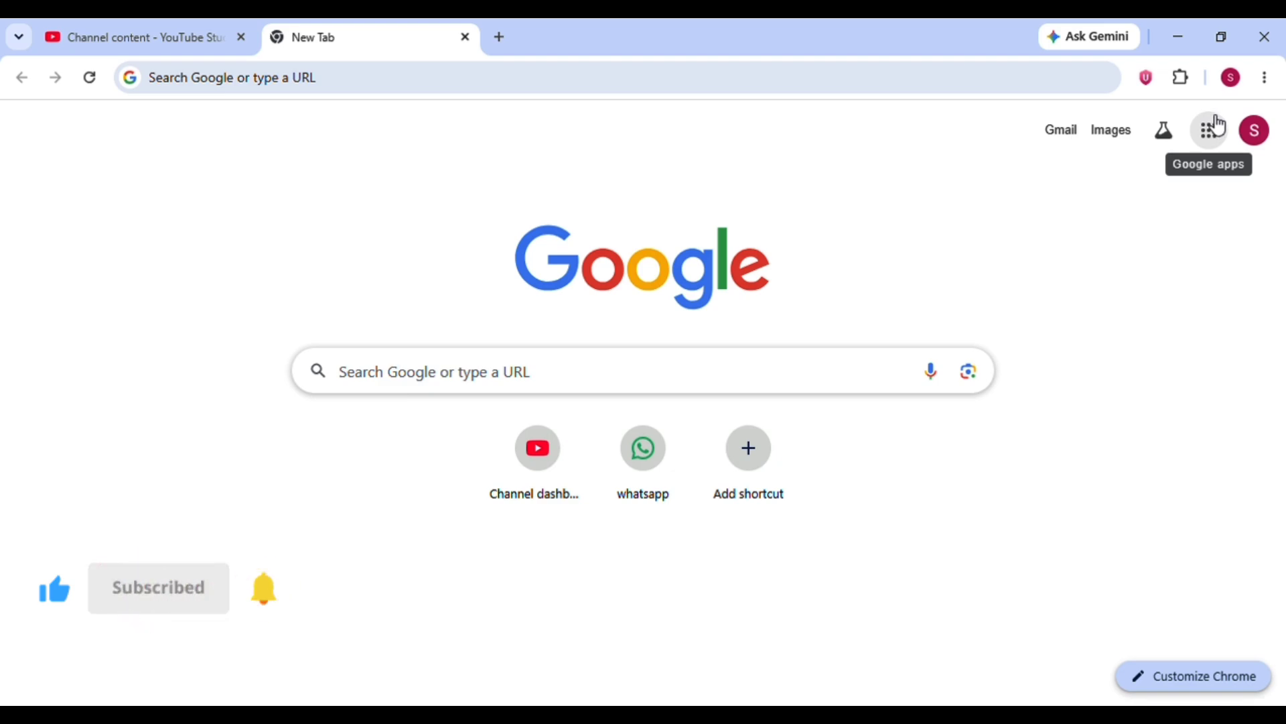
- Open the Gmail inbox from the Google apps and start composing a new message
left_click(1213, 129)
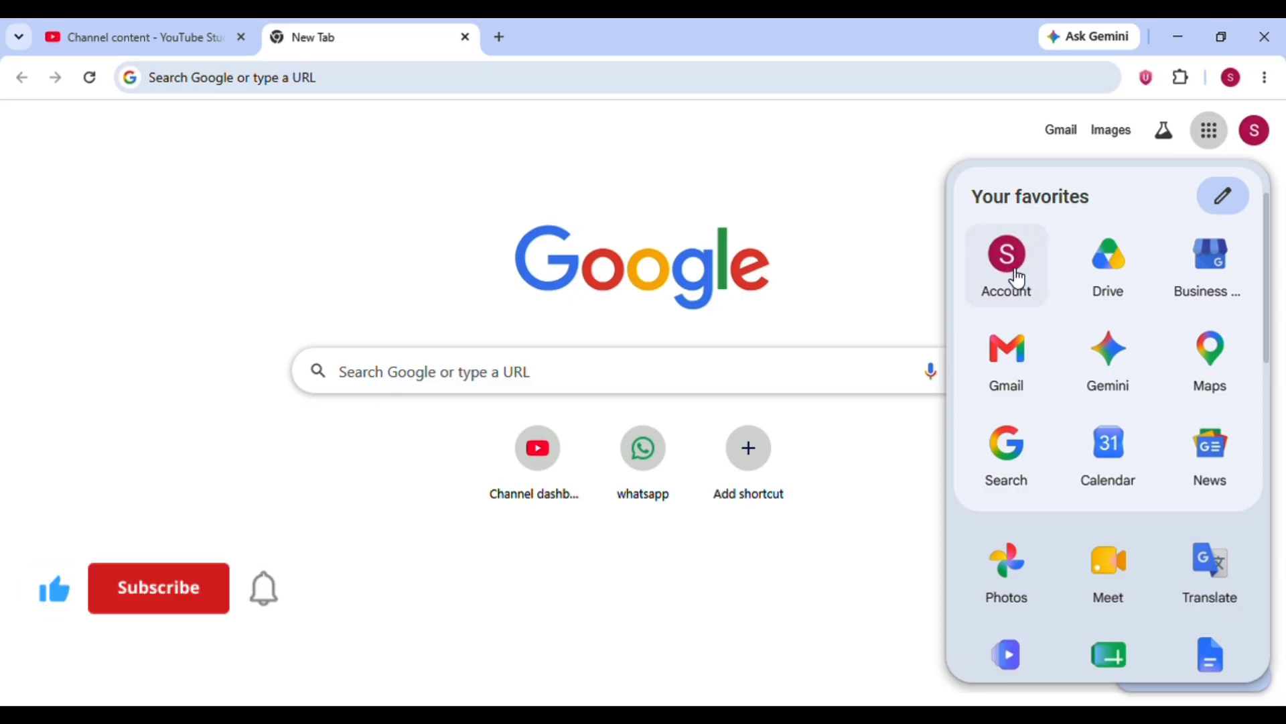
left_click(1024, 379)
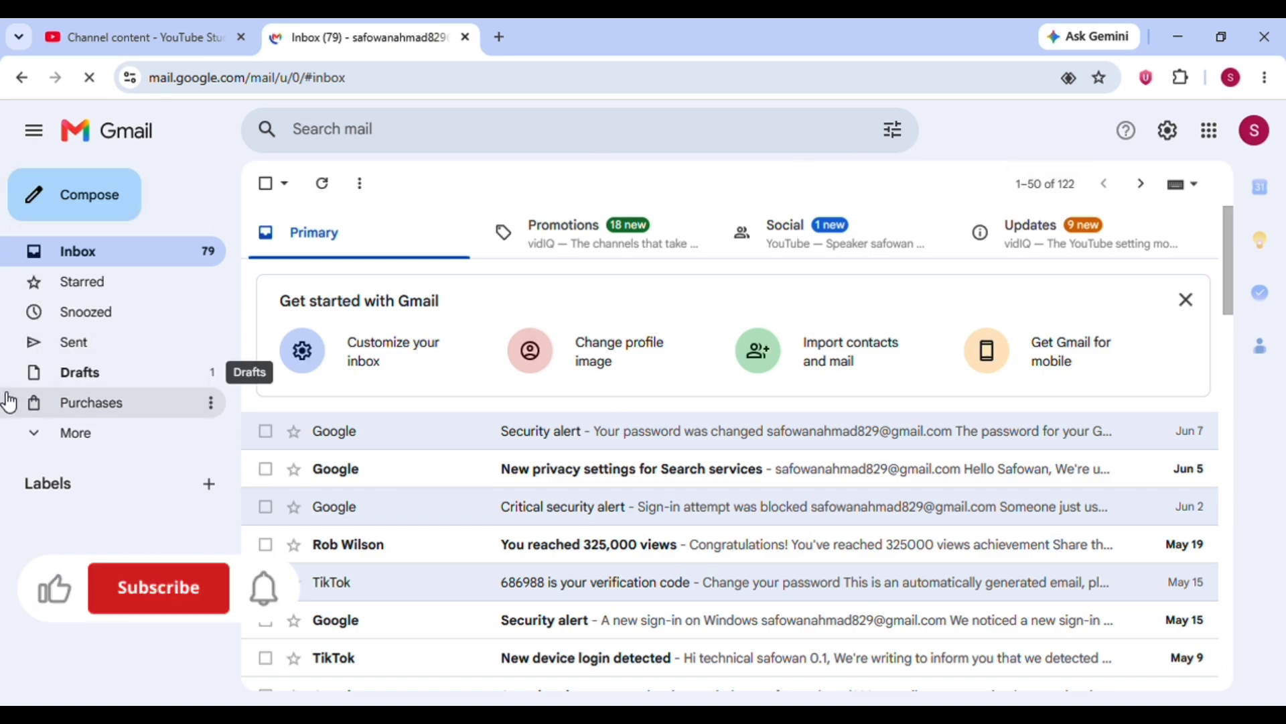
left_click(94, 201)
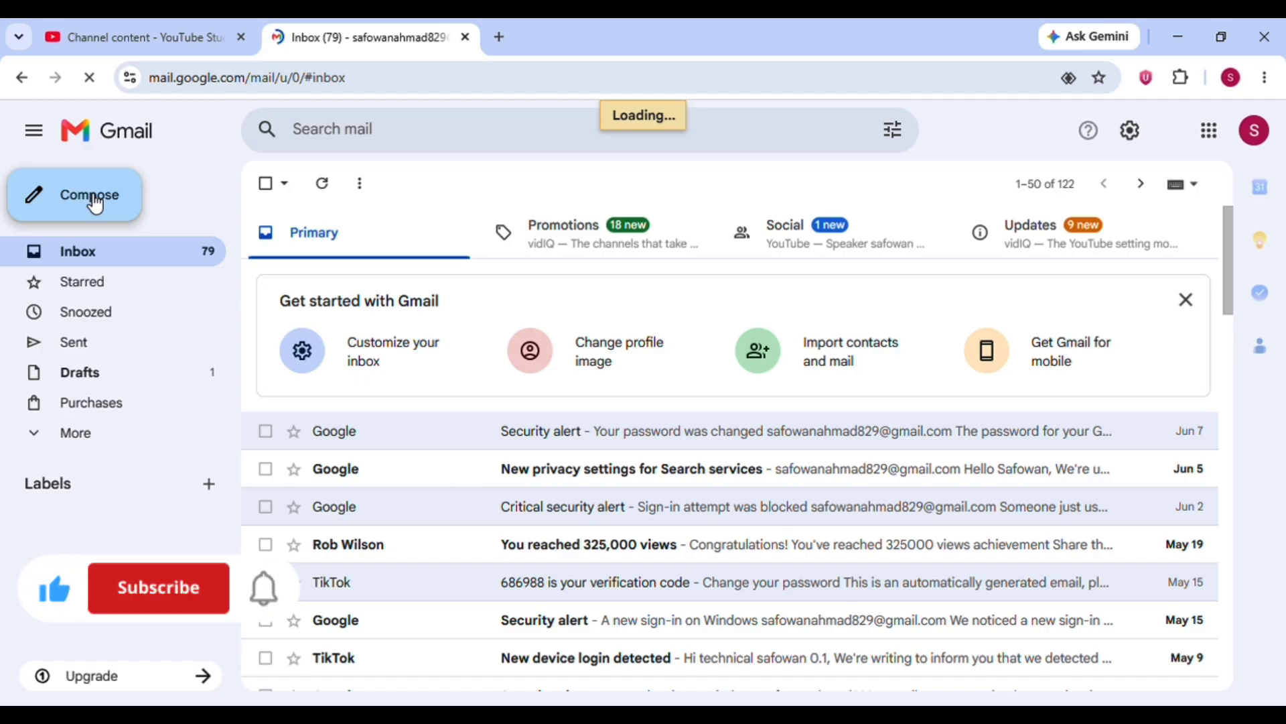
left_click(96, 202)
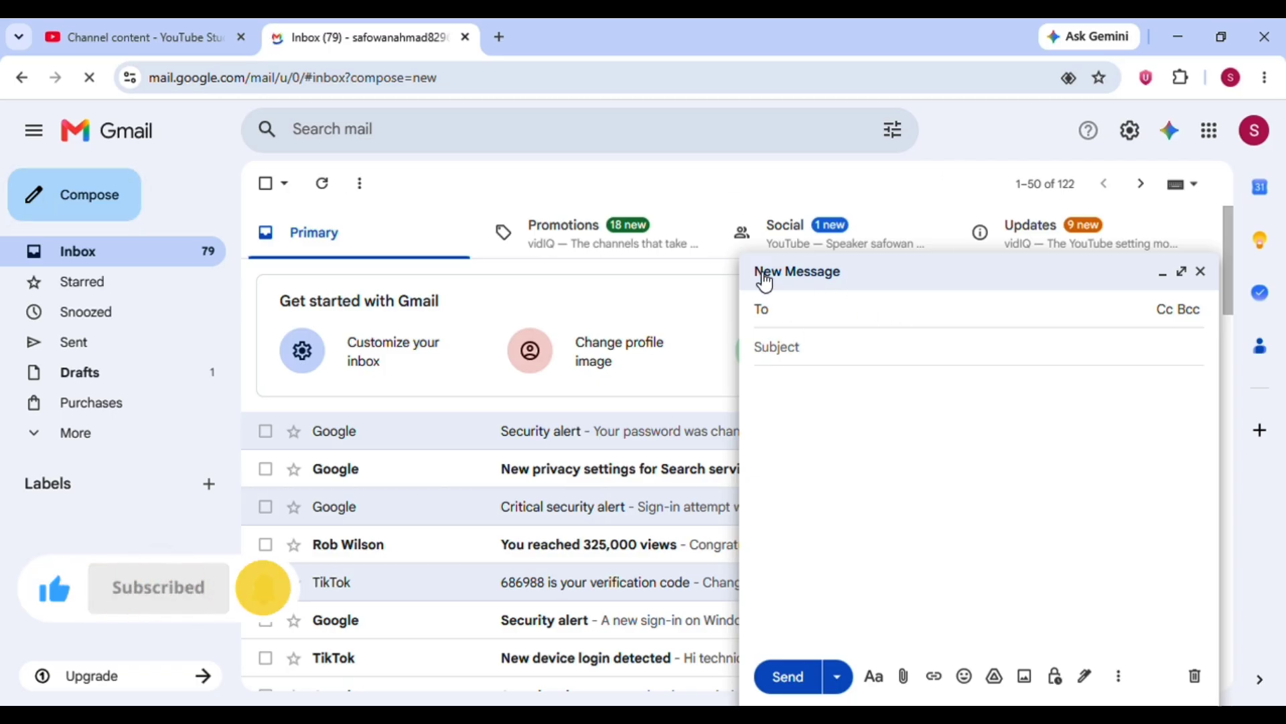
left_click(865, 281)
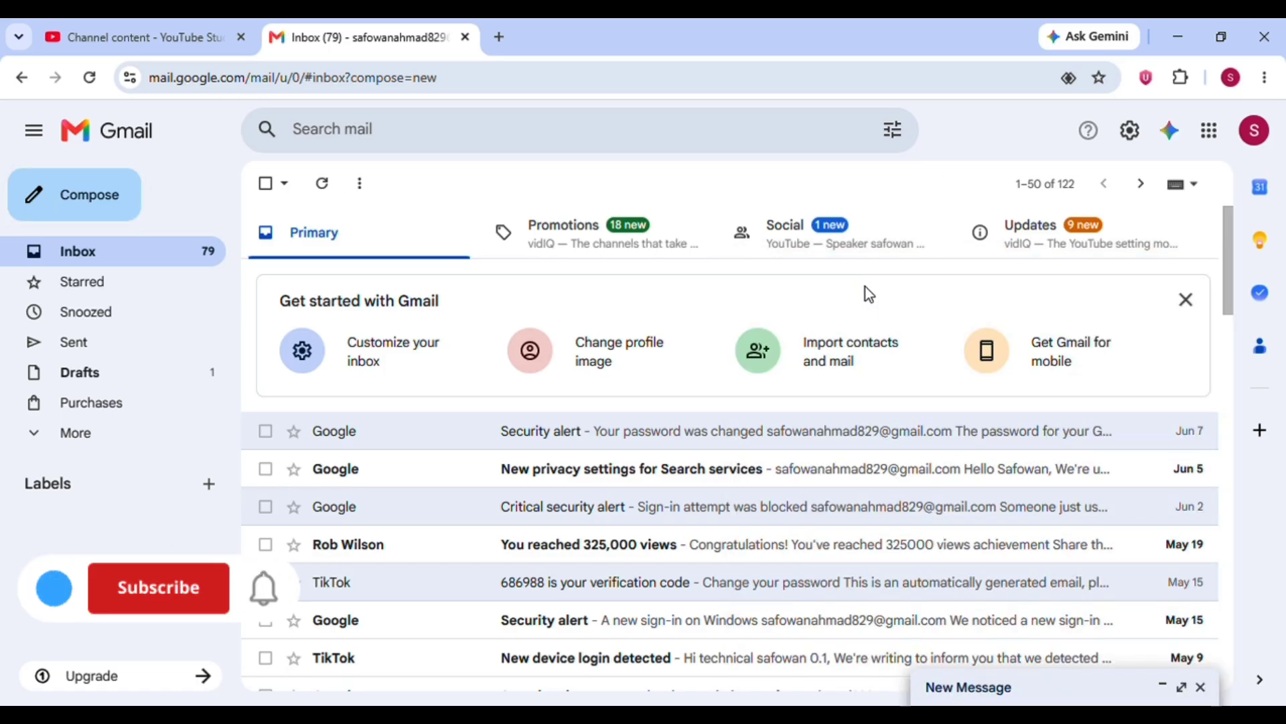
left_click(114, 207)
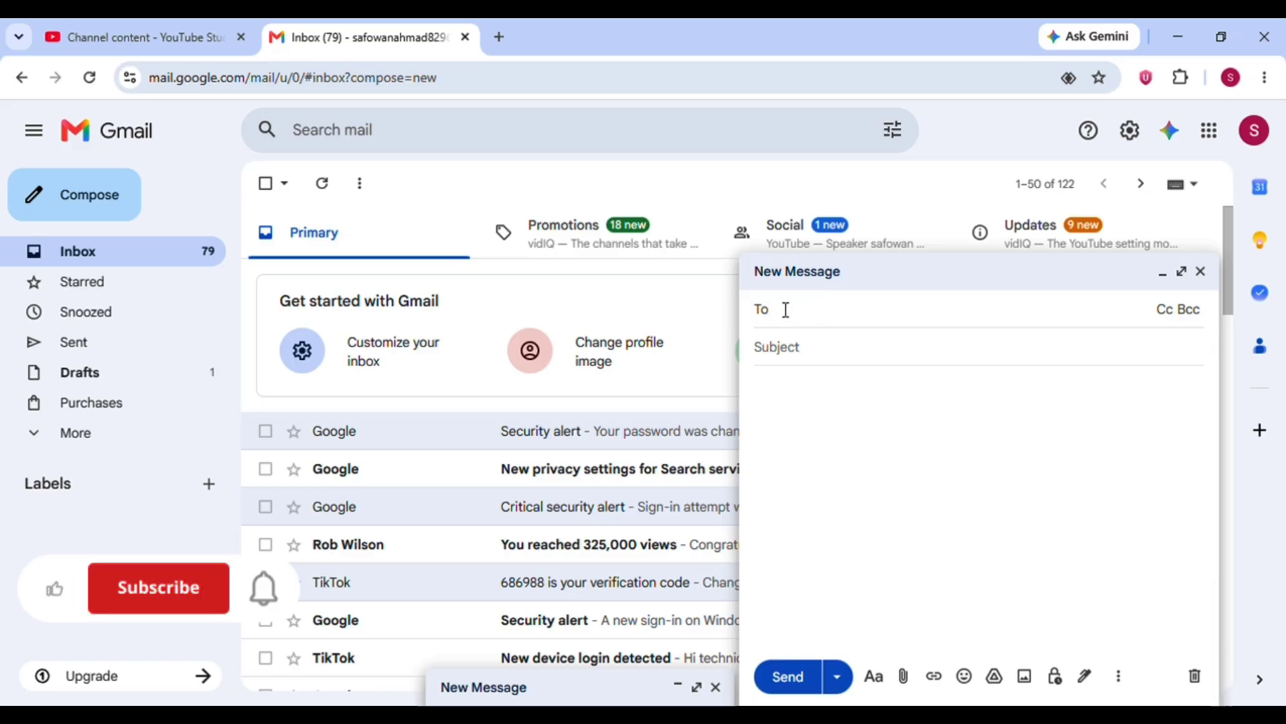
type("ghrsuyei")
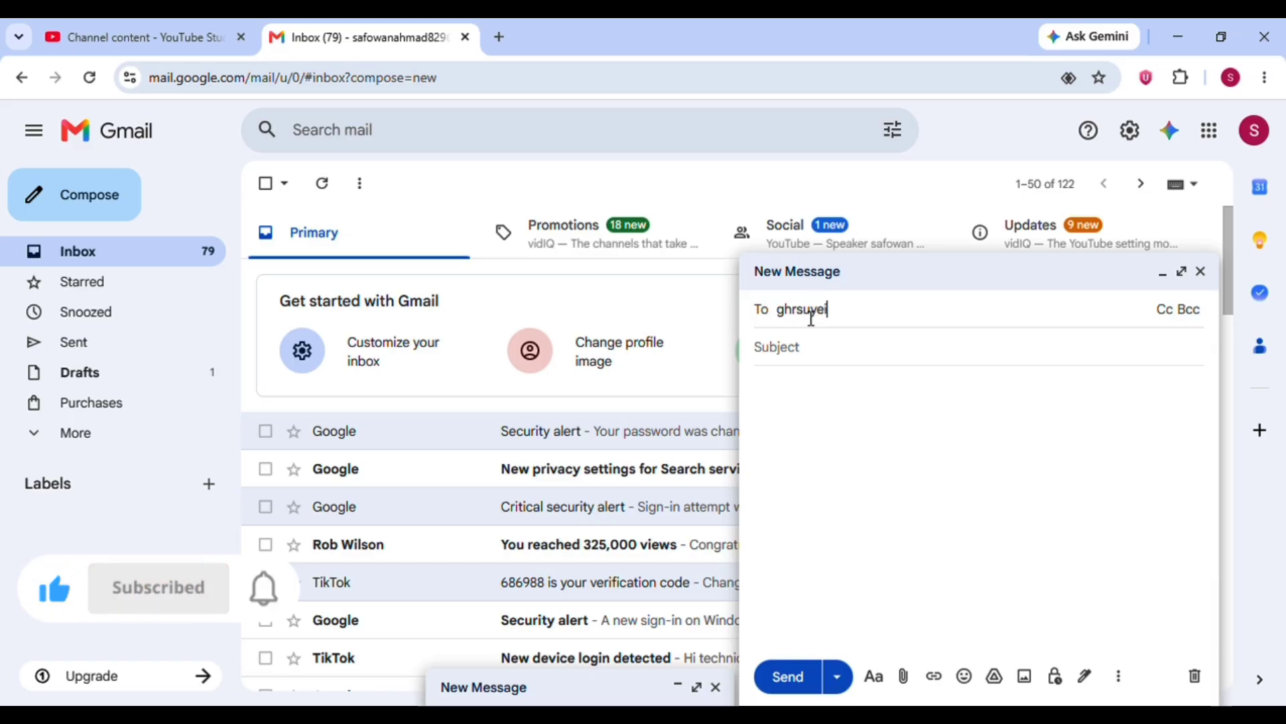
type("ghmrtfy45uyey54")
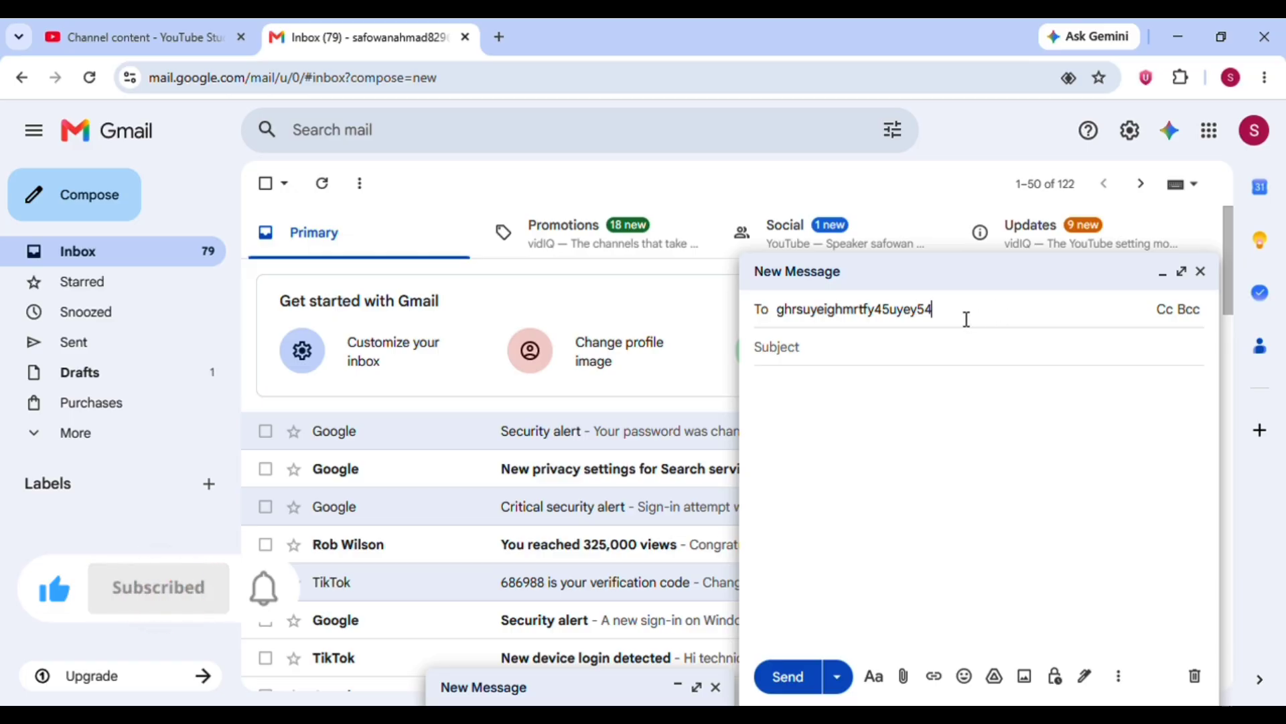
key("BackSpace")
key("BackSpace")
key("BackSpace")
key("BackSpace")
key("BackSpace")
key("BackSpace")
key("BackSpace")
key("BackSpace")
key("BackSpace")
key("BackSpace")
key("BackSpace")
key("BackSpace")
key("BackSpace")
key("BackSpace")
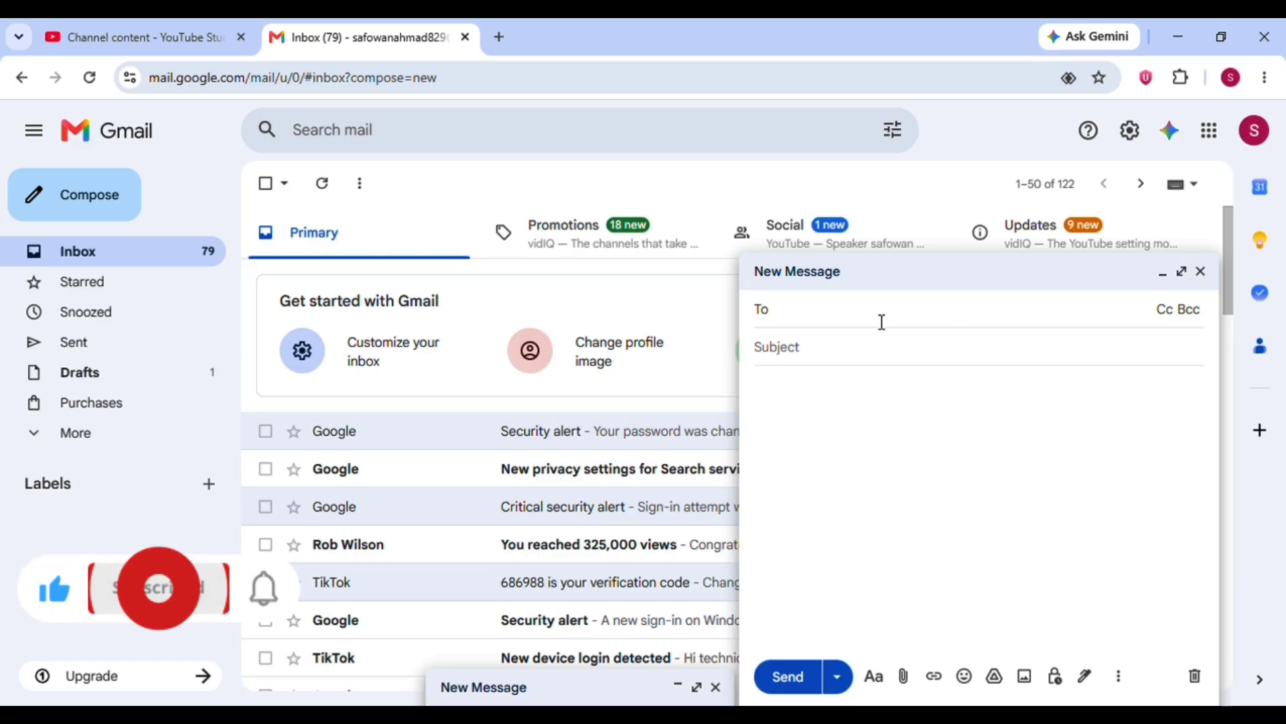
- Address the message to the suggested contact's e-mail and enter "picture" as the subject
type("m")
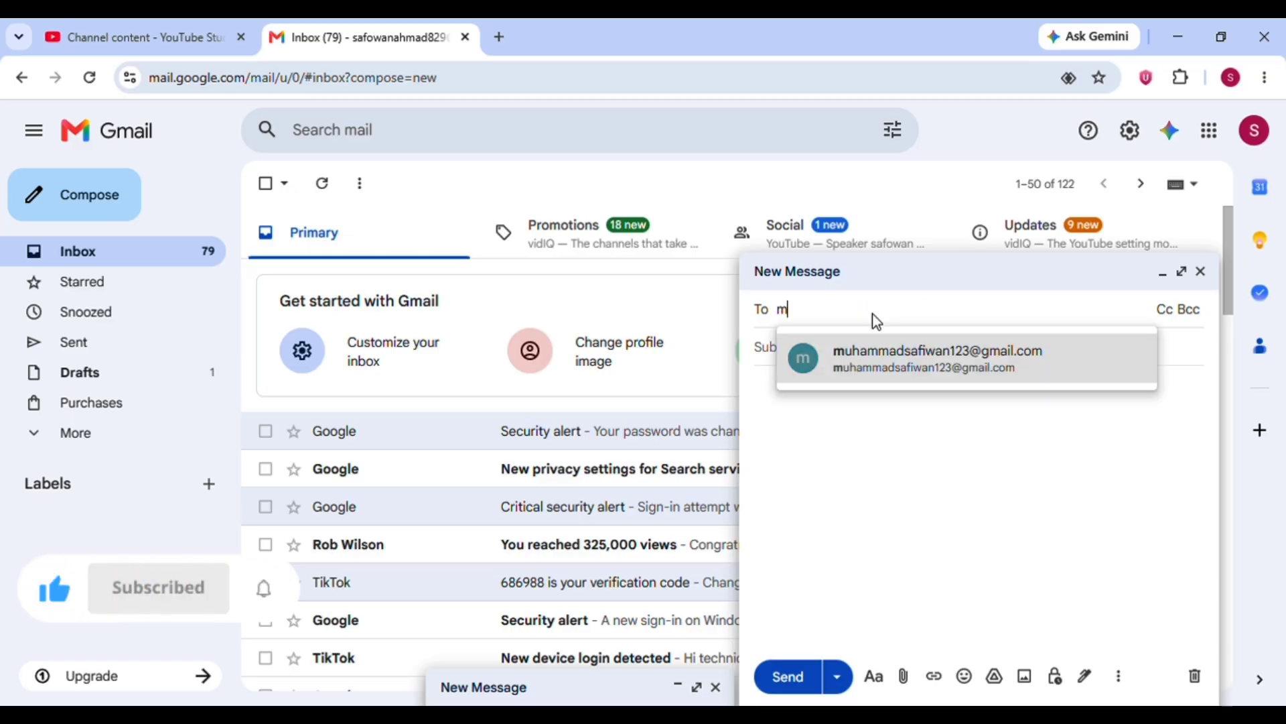
left_click(950, 365)
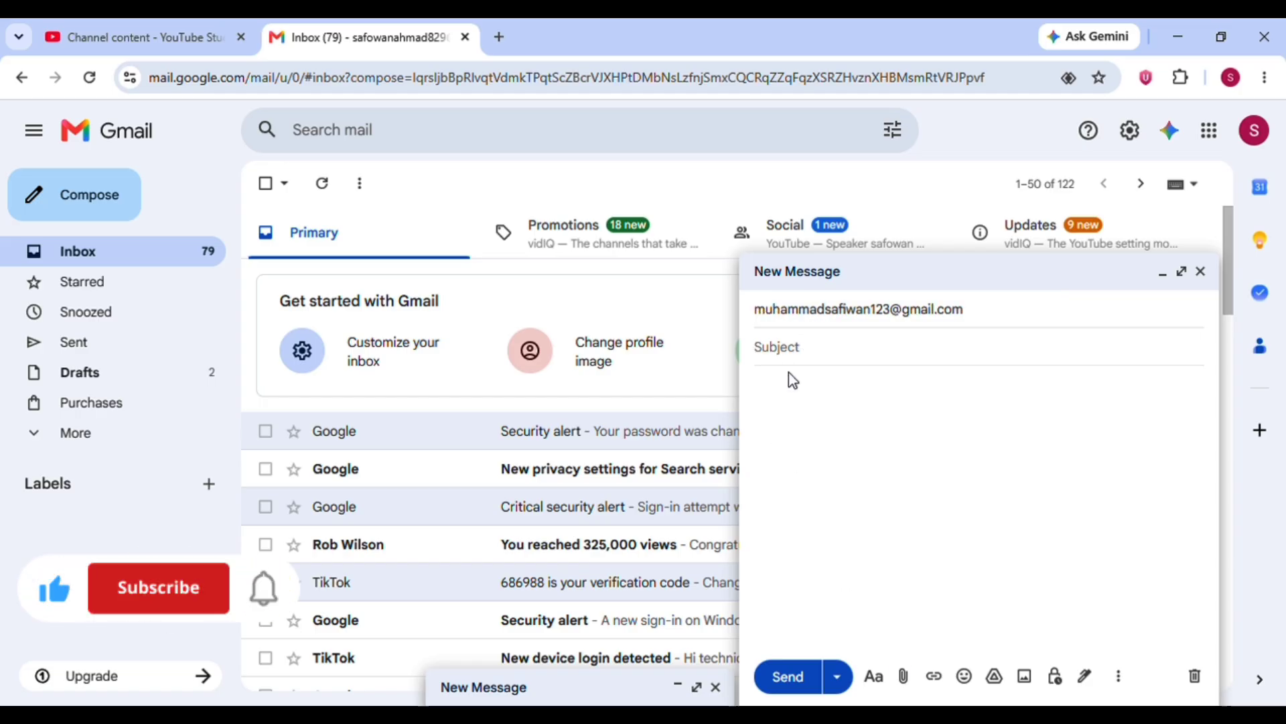
type("p")
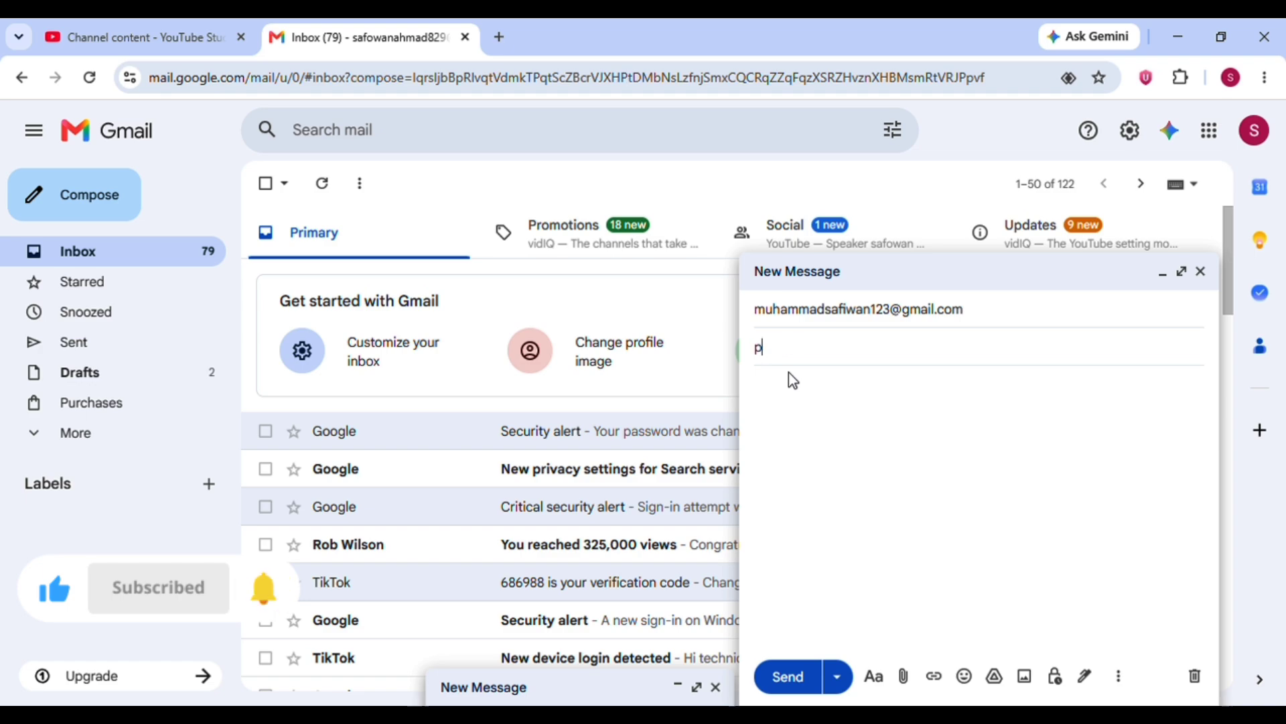
type("i")
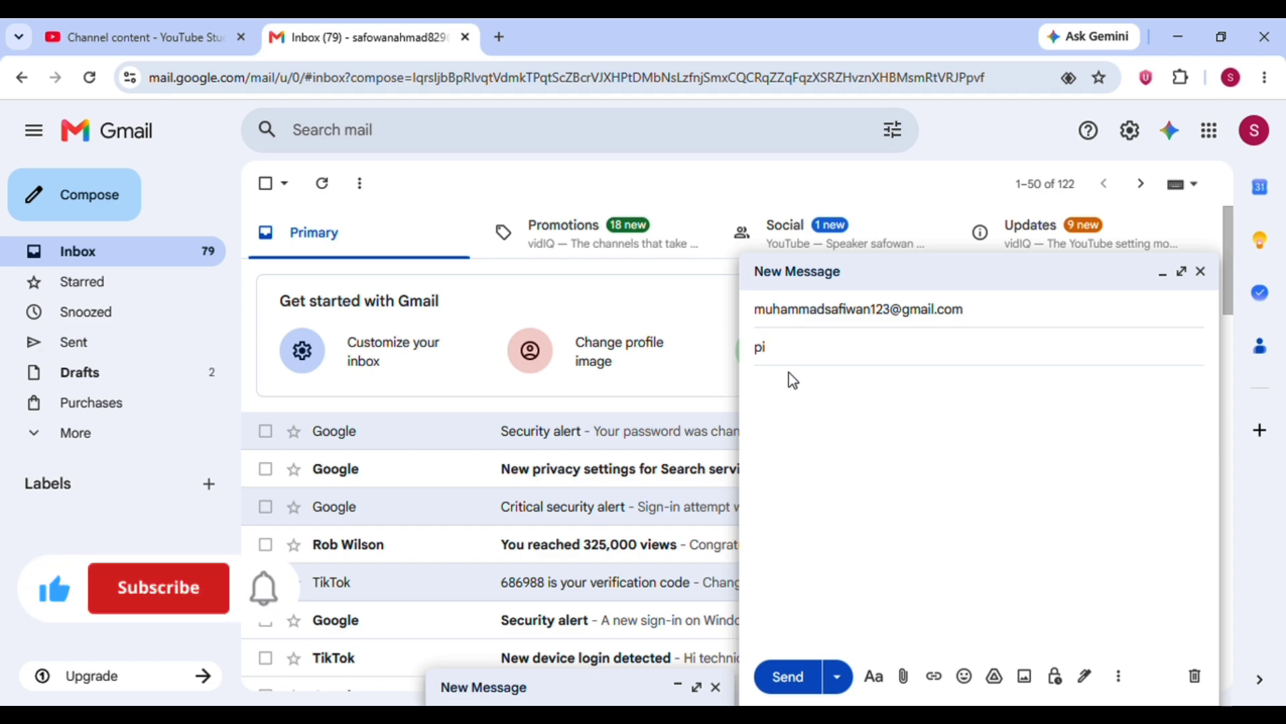
type("c")
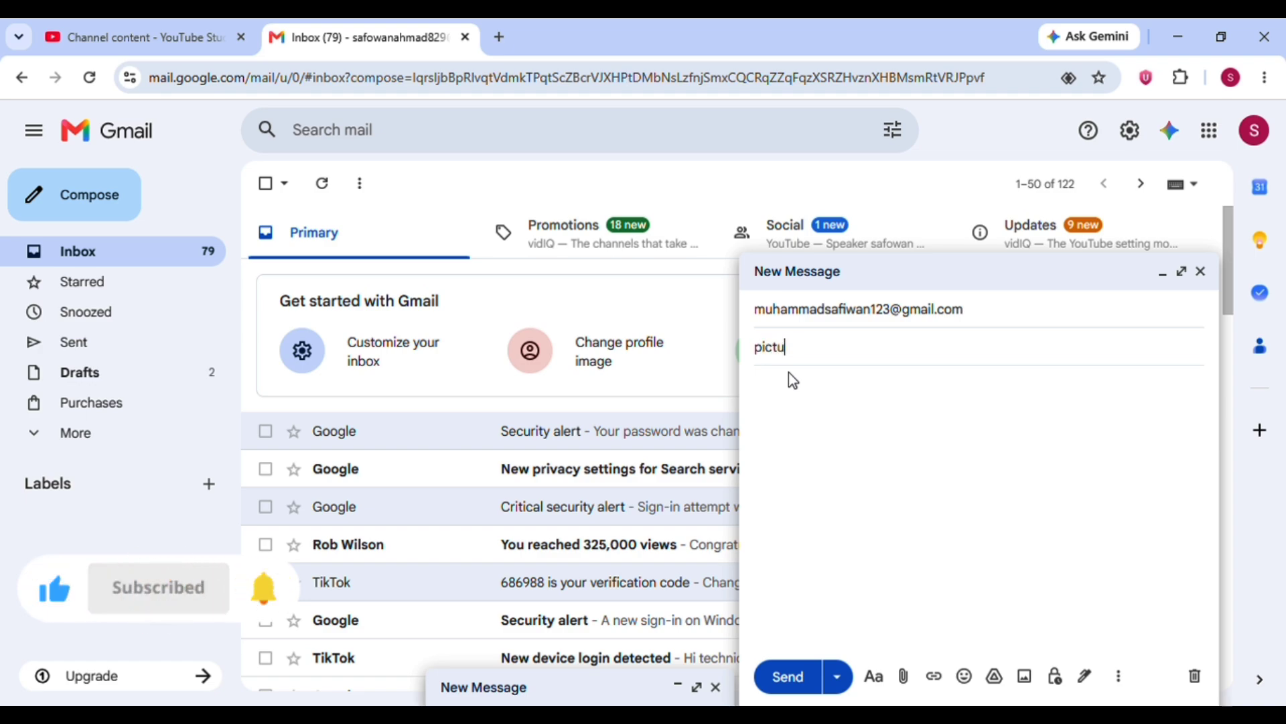
type("ture")
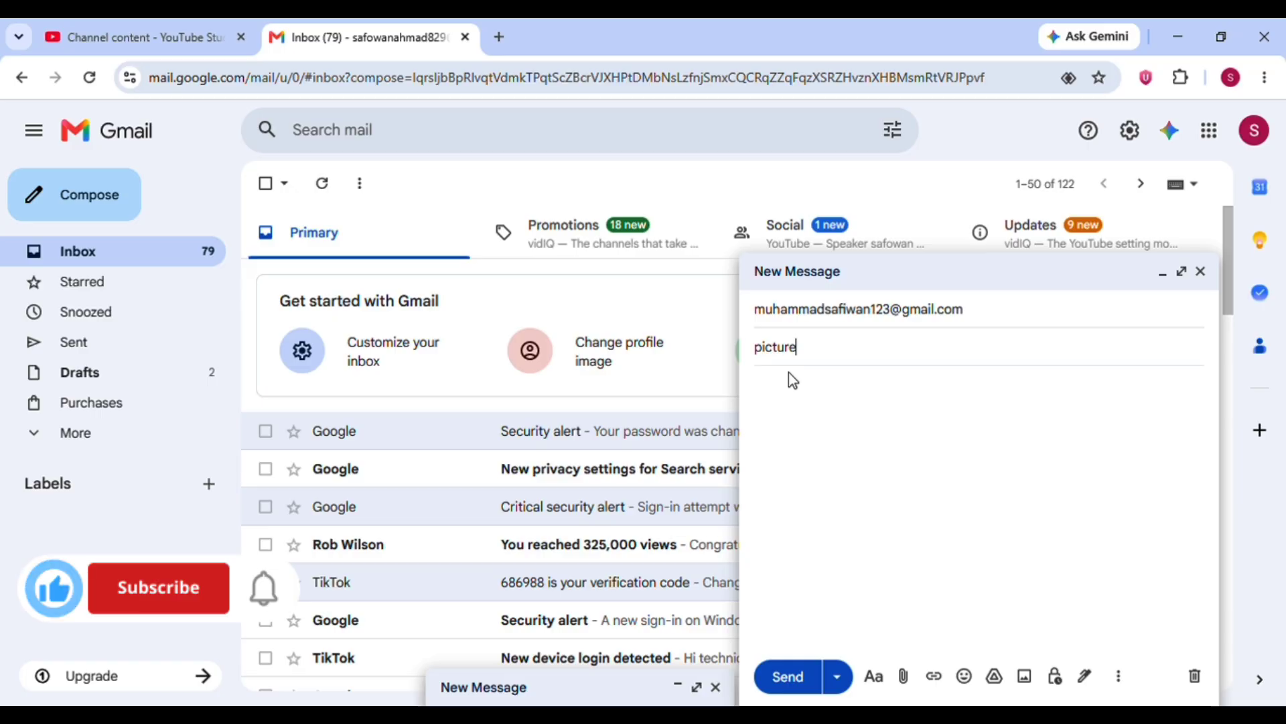
left_click(871, 445)
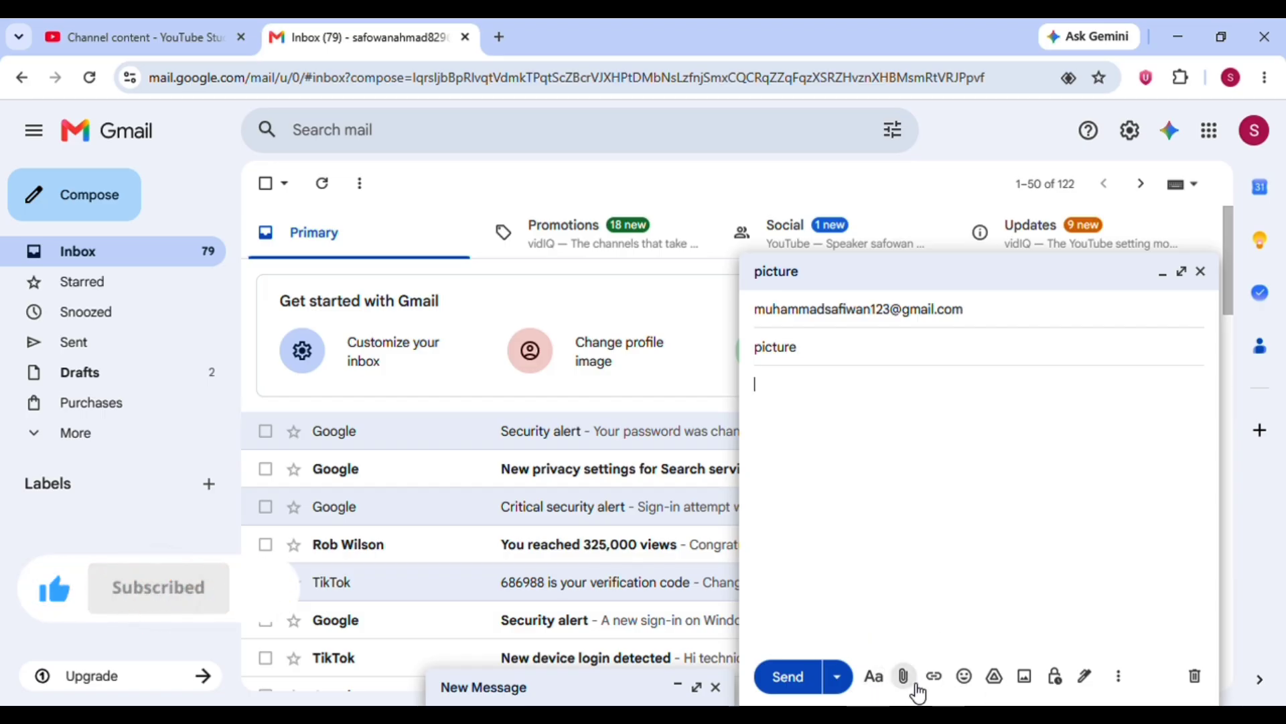
left_click(793, 456)
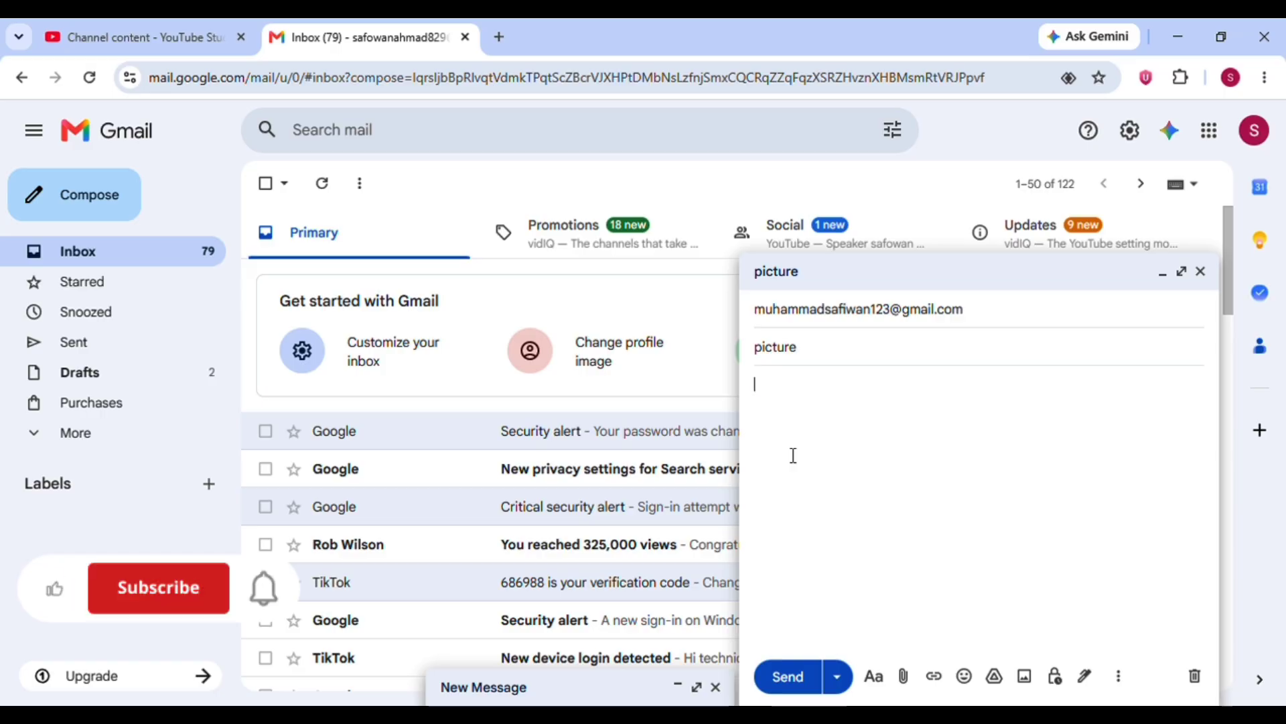
type("gytiioupy76e54")
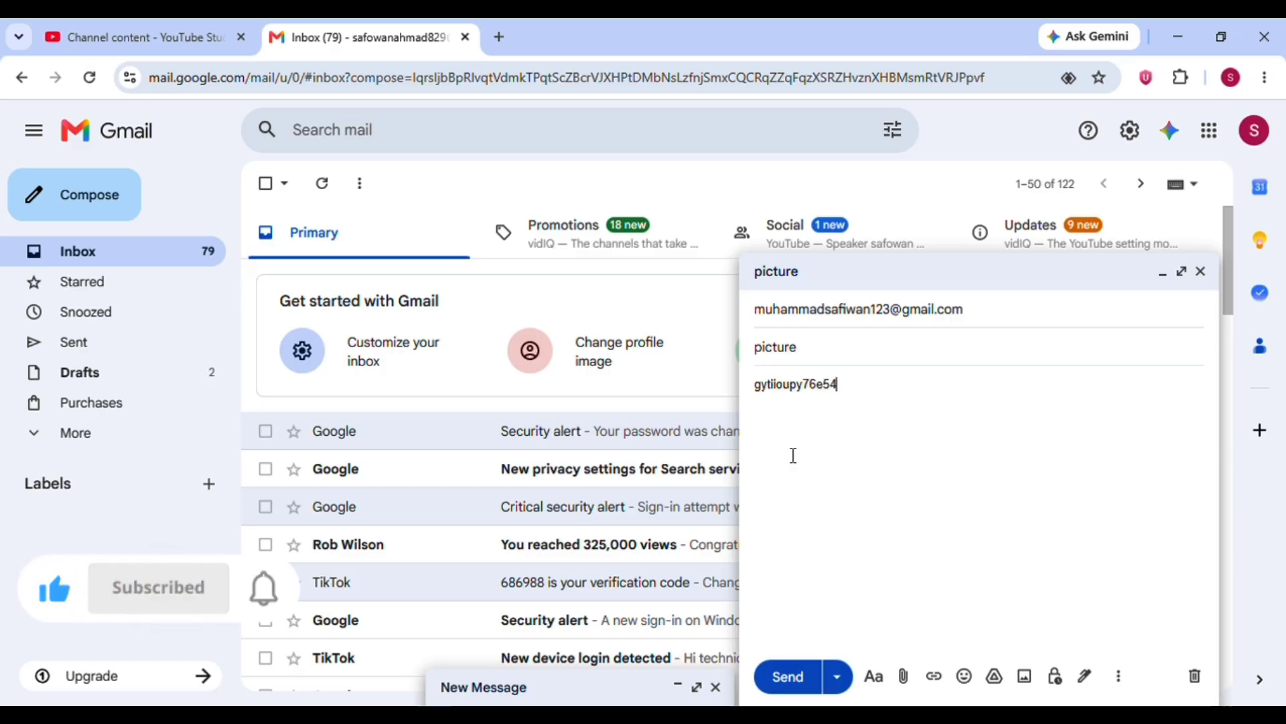
type("7ruyuiuy675e467")
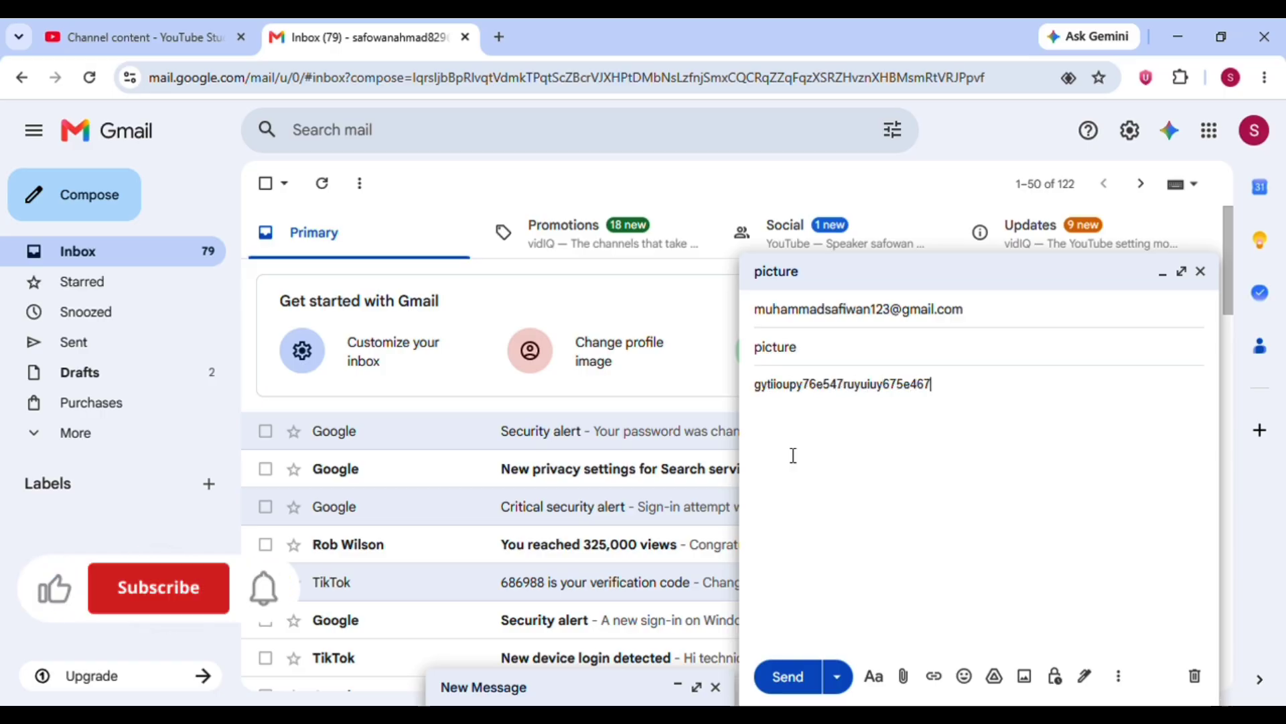
type("766u7u56e786789")
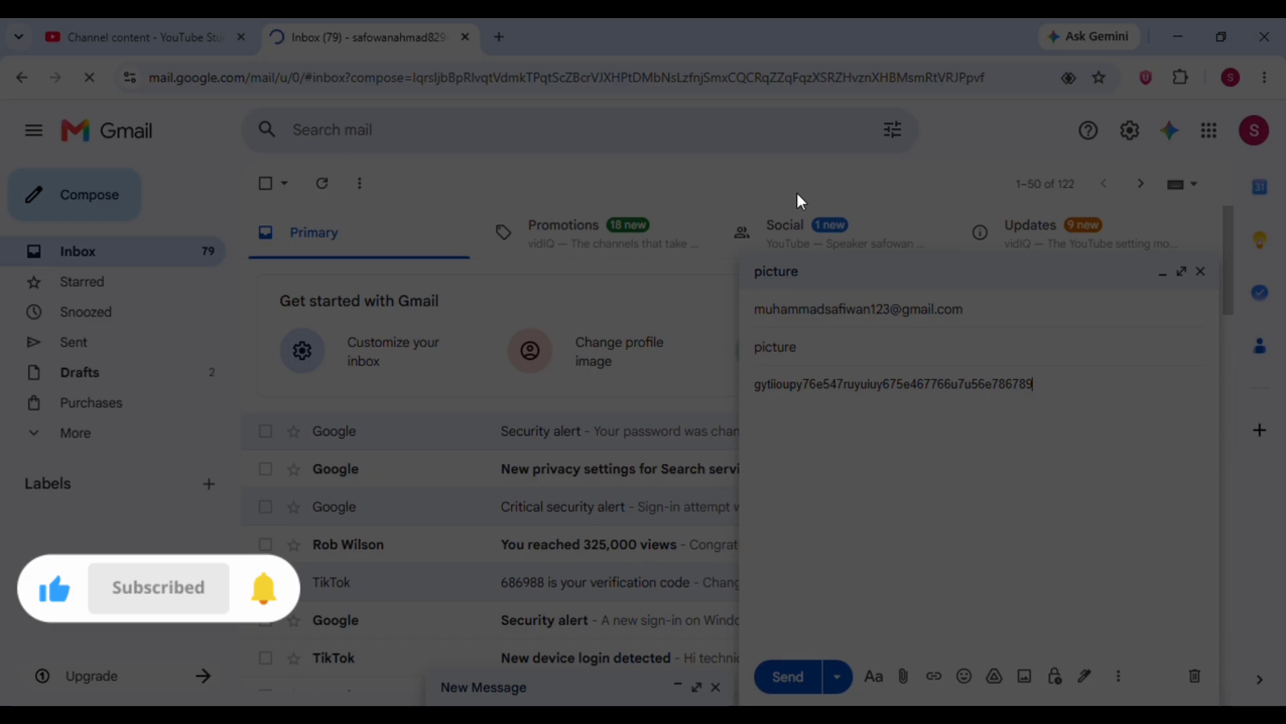
key("BackSpace")
key("BackSpace")
key("BackSpace")
key("BackSpace")
key("BackSpace")
key("BackSpace")
key("BackSpace")
key("BackSpace")
key("BackSpace")
key("BackSpace")
key("BackSpace")
key("BackSpace")
key("BackSpace")
key("BackSpace")
key("BackSpace")
key("BackSpace")
key("BackSpace")
key("BackSpace")
key("BackSpace")
key("BackSpace")
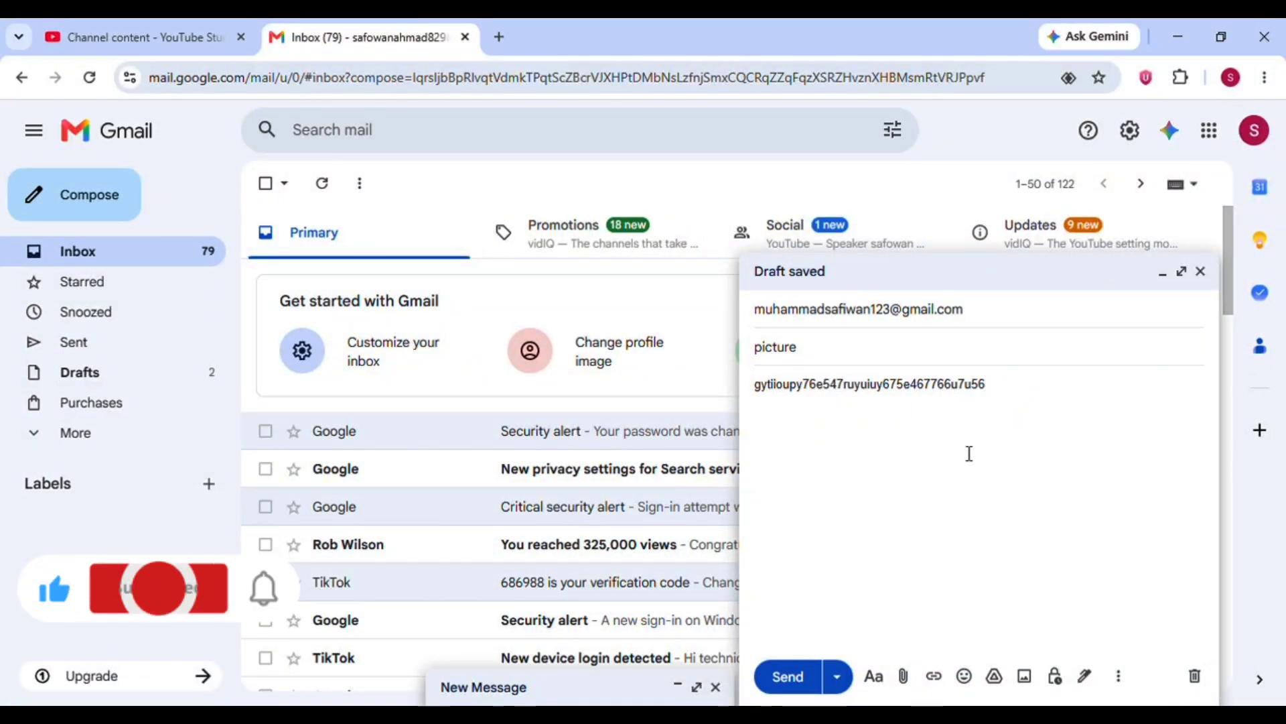
key("BackSpace")
key("BackSpace")
key("BackSpace")
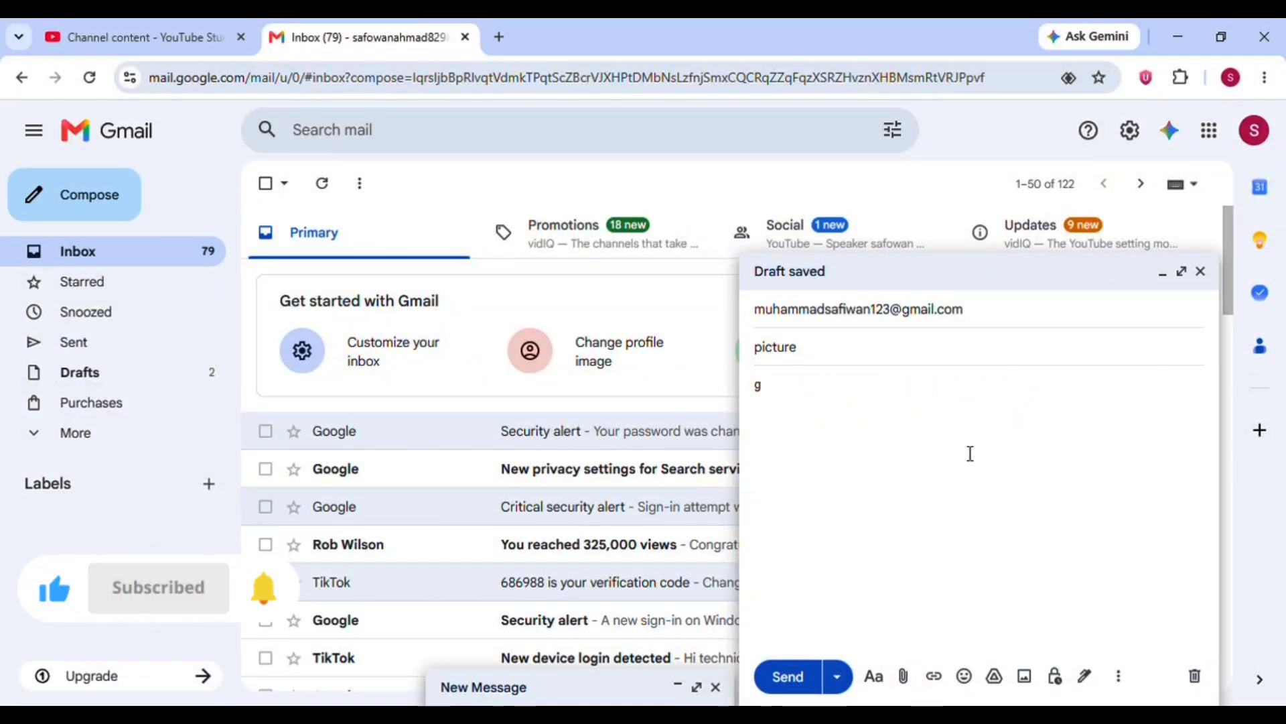
key("BackSpace")
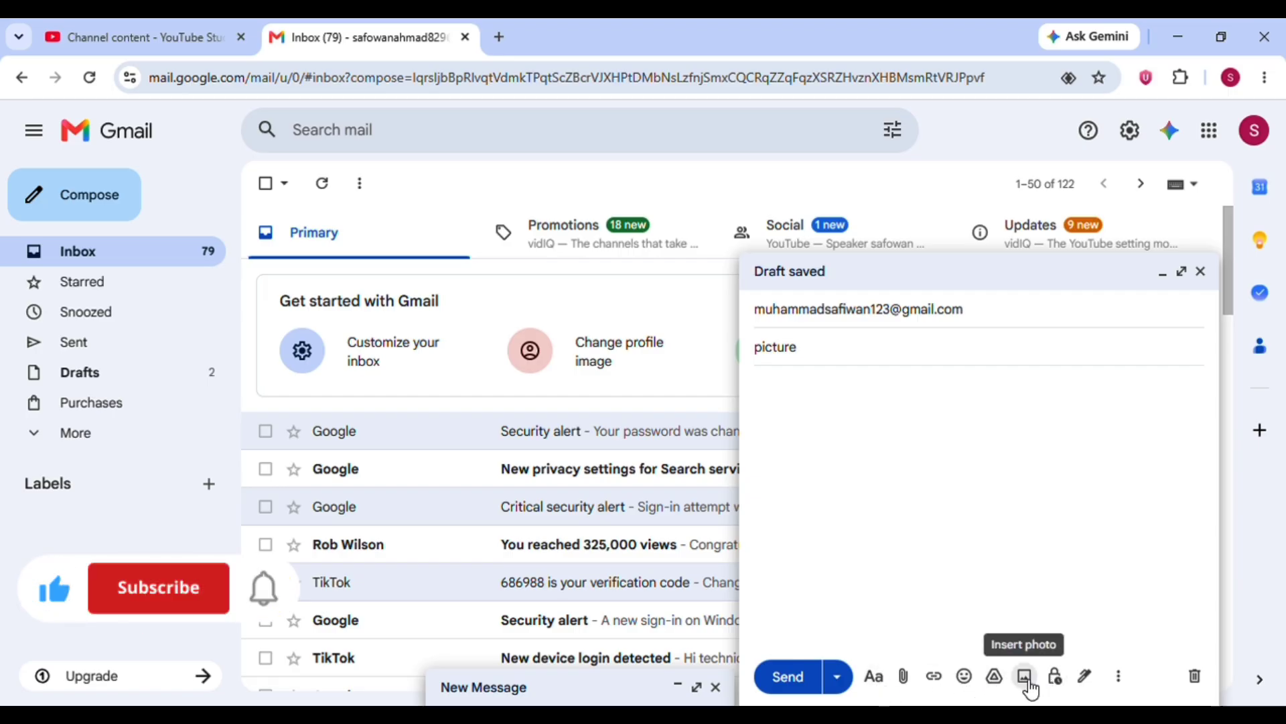
- Insert the certificate image file into the message body, look it over, and send the email
left_click(905, 677)
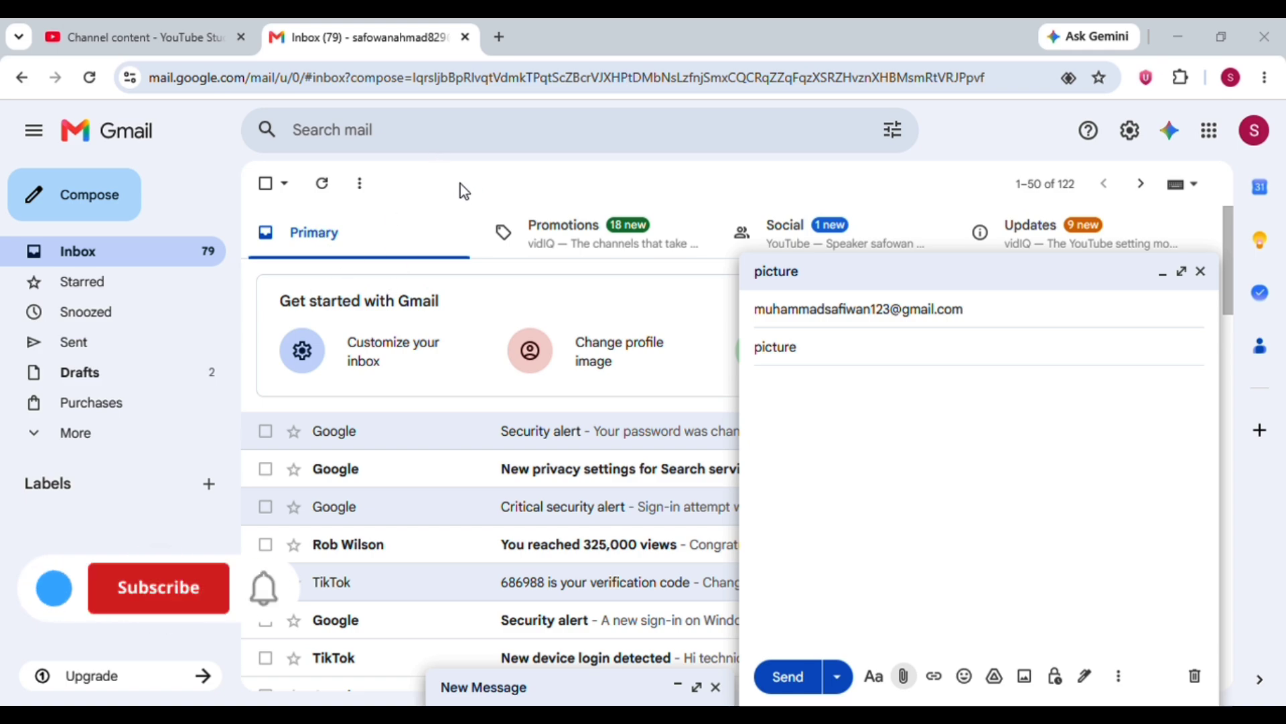
left_click_drag(599, 268, 919, 460)
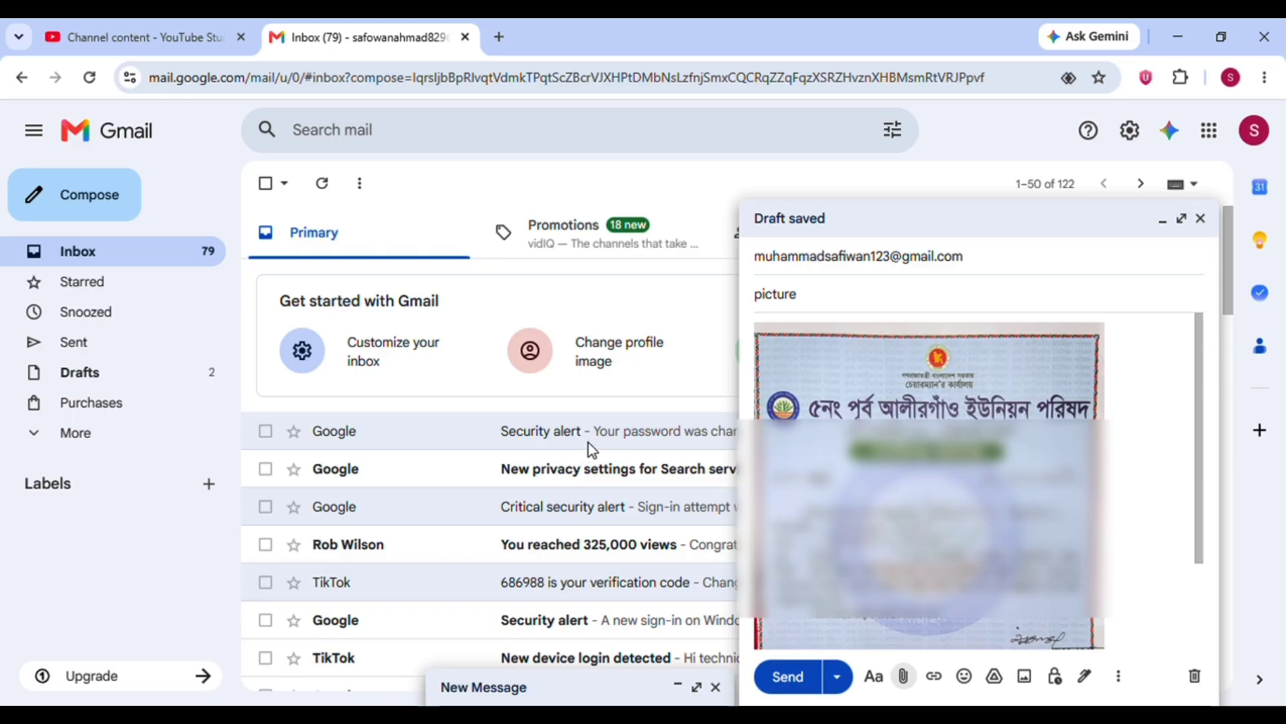
scroll(1062, 384, "down", 3)
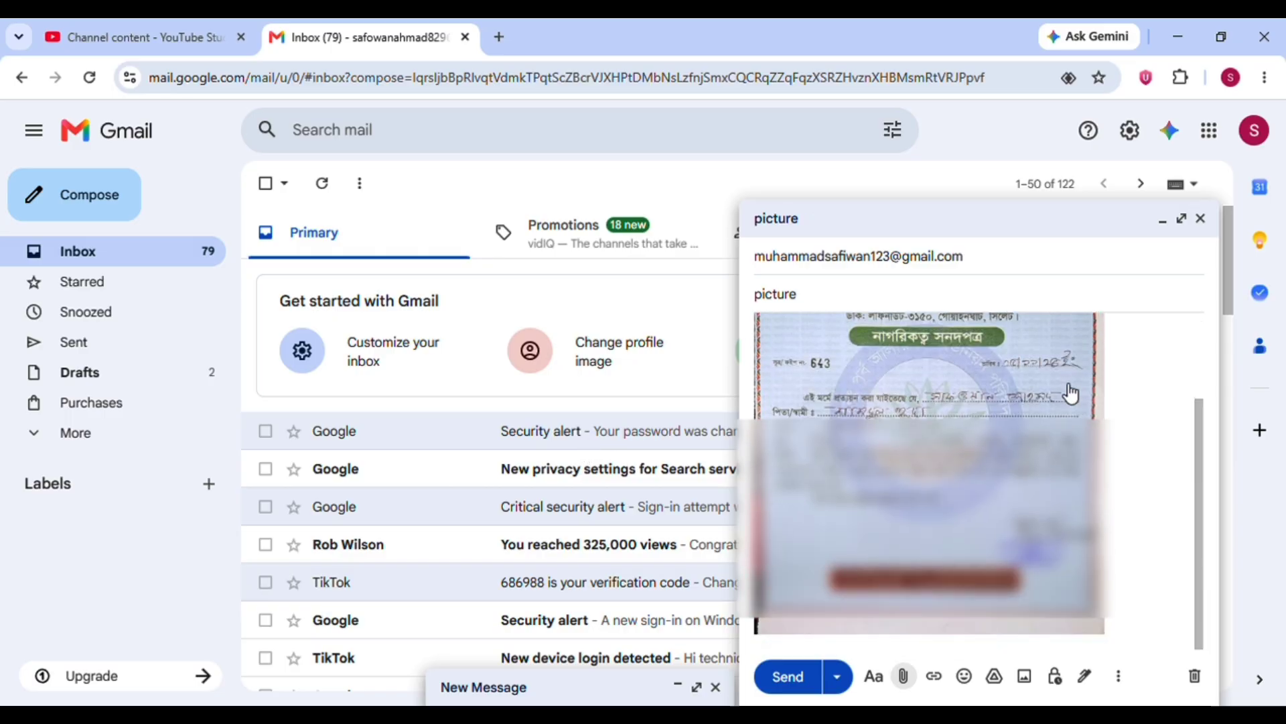
scroll(1063, 383, "up", 3)
scroll(1071, 394, "down", 1)
scroll(1070, 394, "down", 1)
scroll(1068, 394, "up", 1)
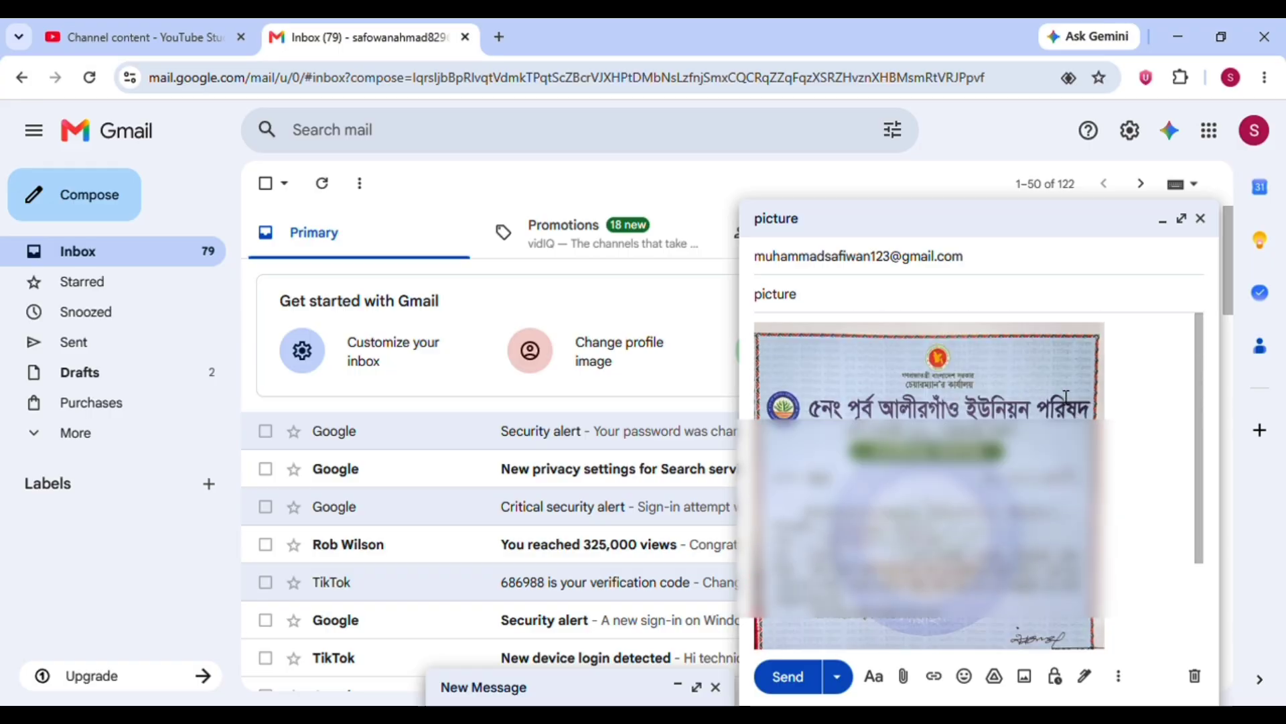
scroll(1068, 393, "down", 1)
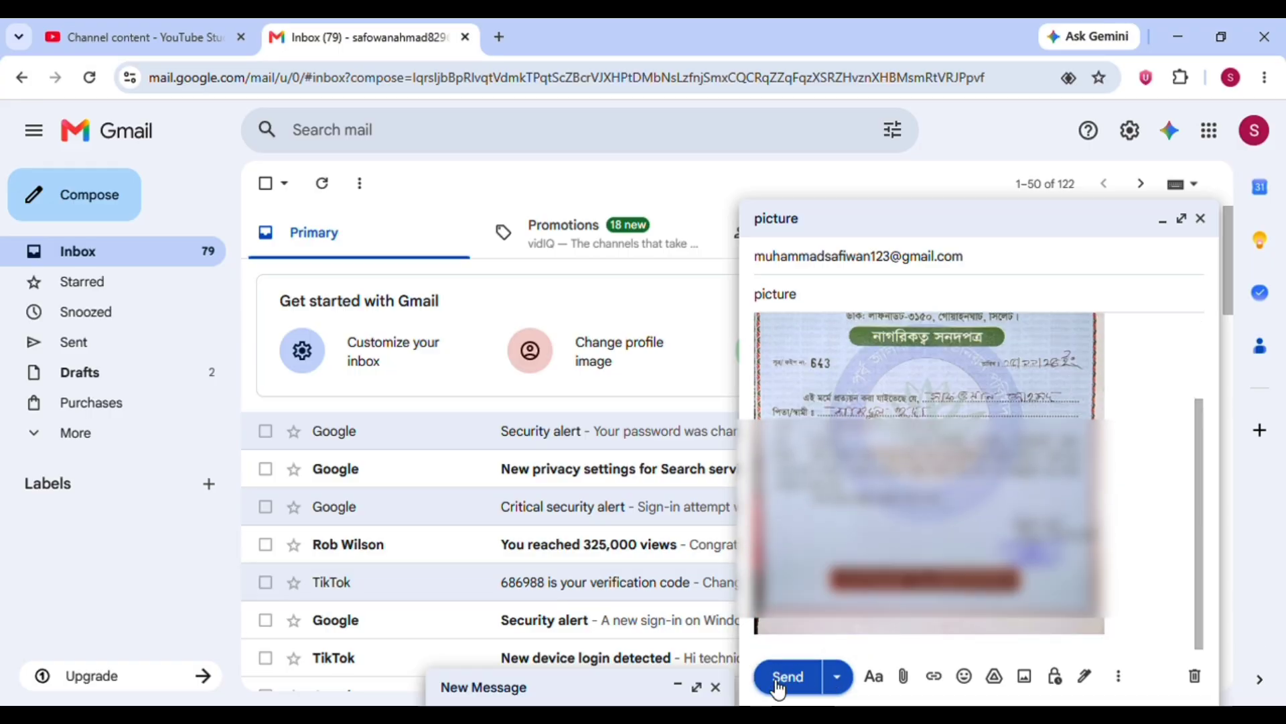
left_click(806, 683)
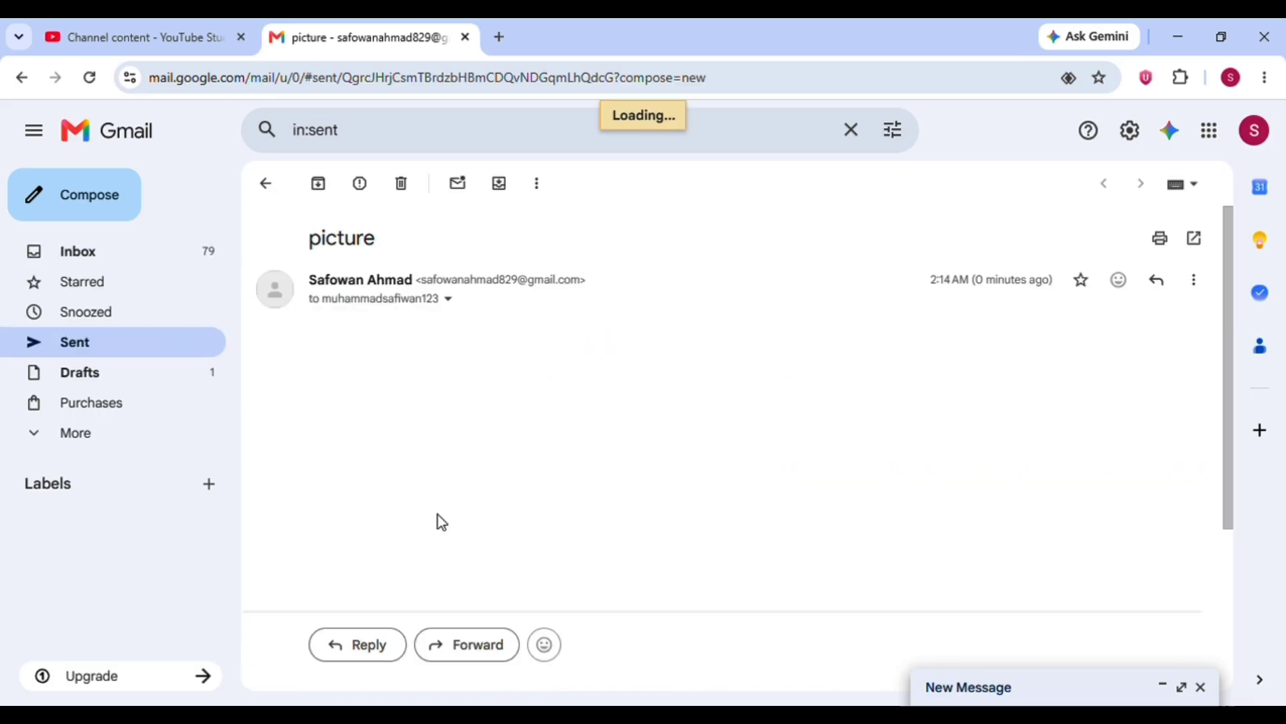
- Show the header details of the sent "picture" email and highlight the recipient's e-mail address
left_click(449, 299)
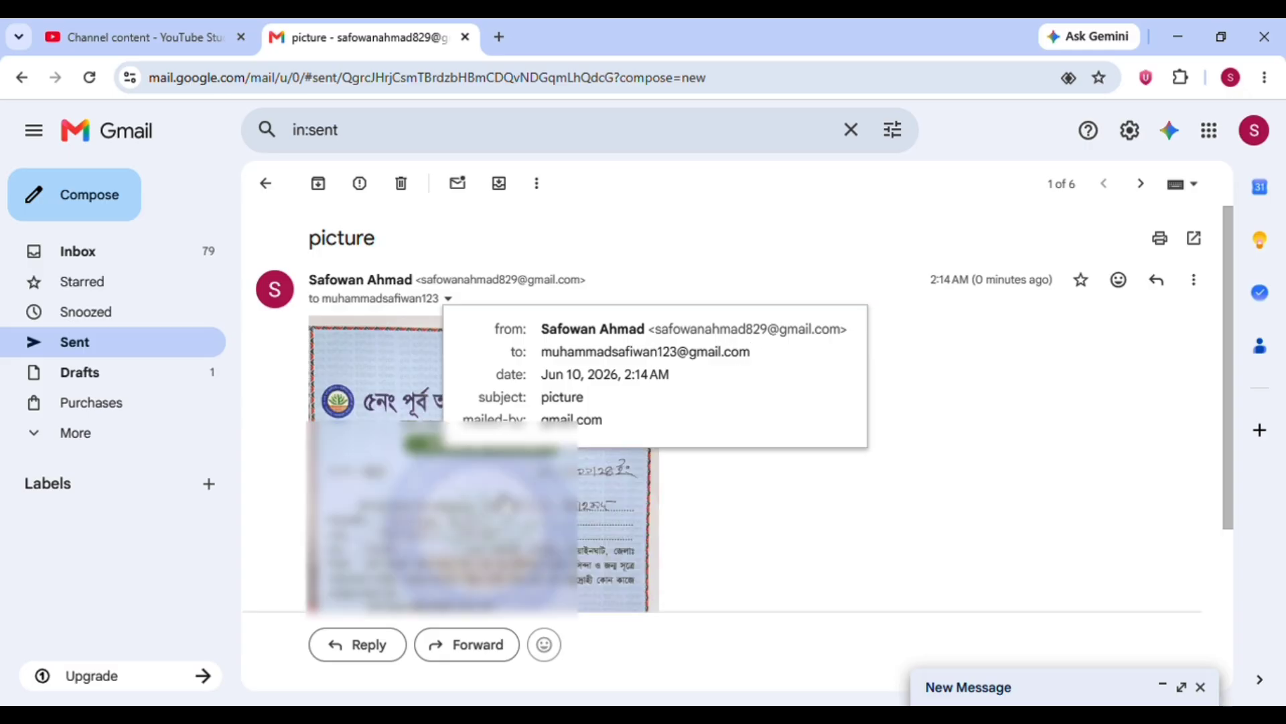
scroll(841, 477, "down", 3)
scroll(842, 477, "up", 3)
left_click_drag(648, 362, 744, 368)
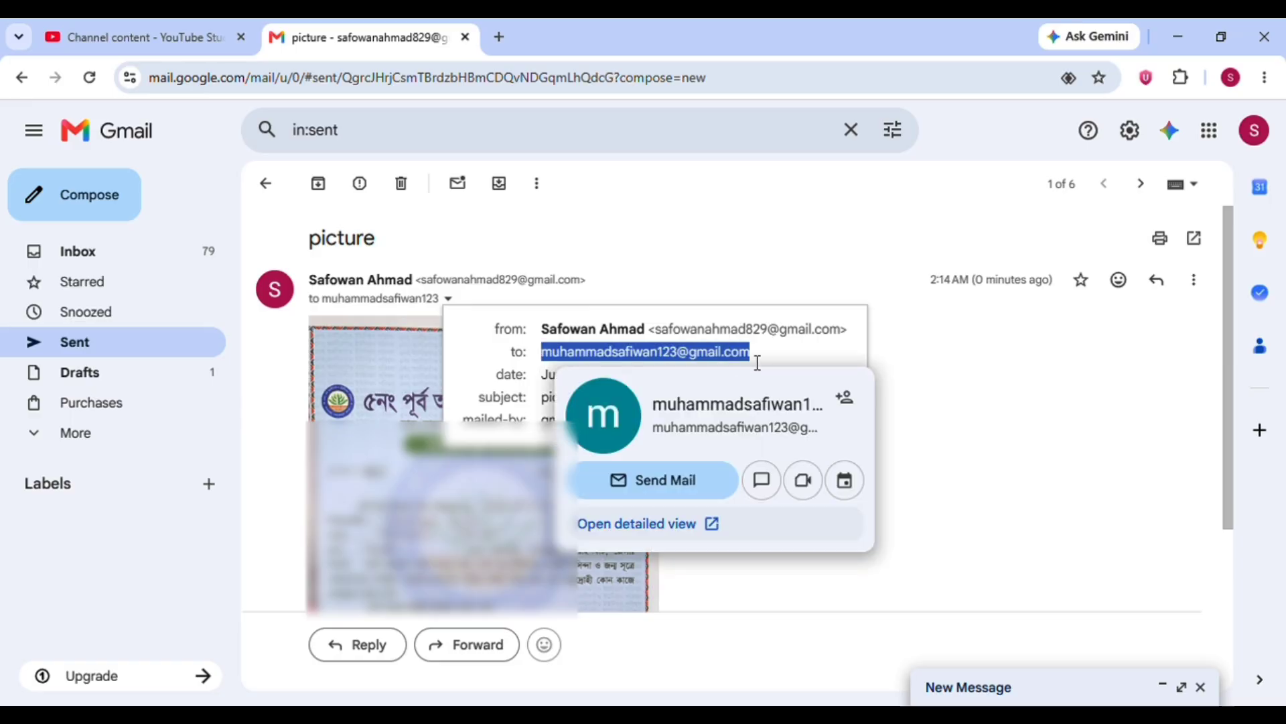